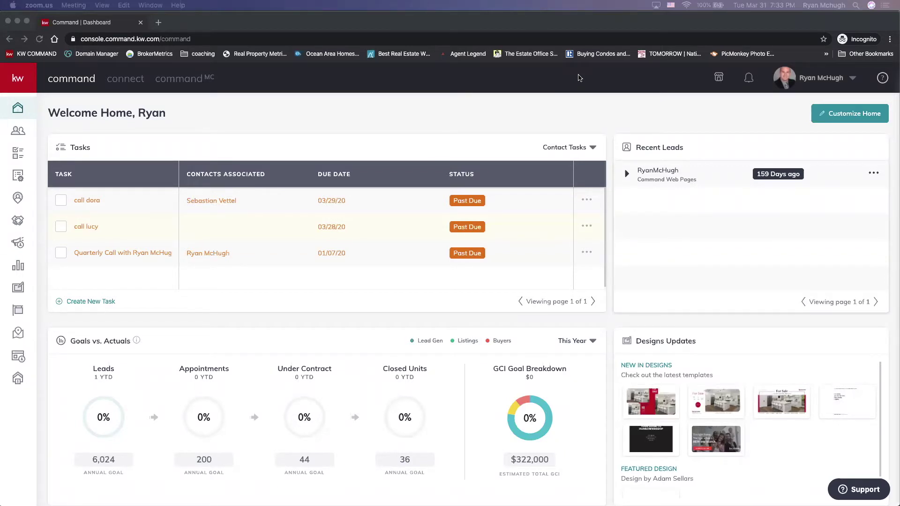
Open the Reports dashboard from the left sidebar's bar chart icon
left_click(17, 268)
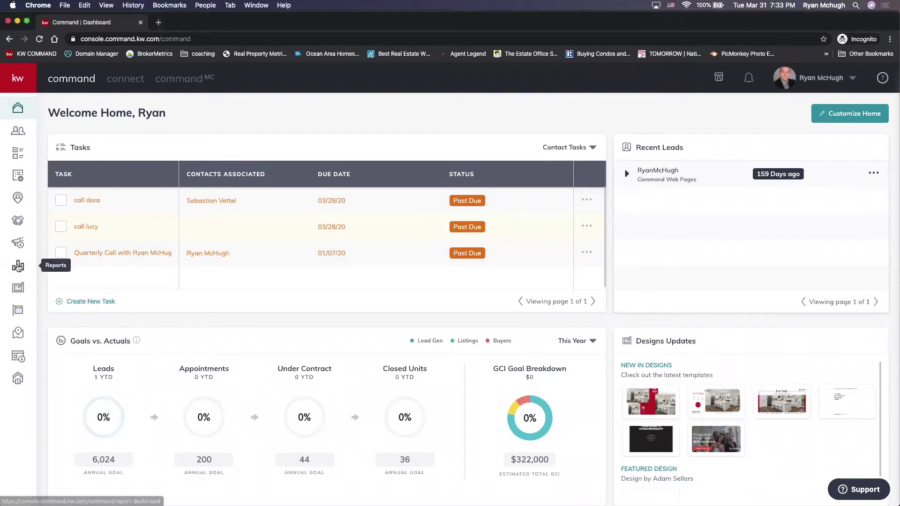
left_click(18, 267)
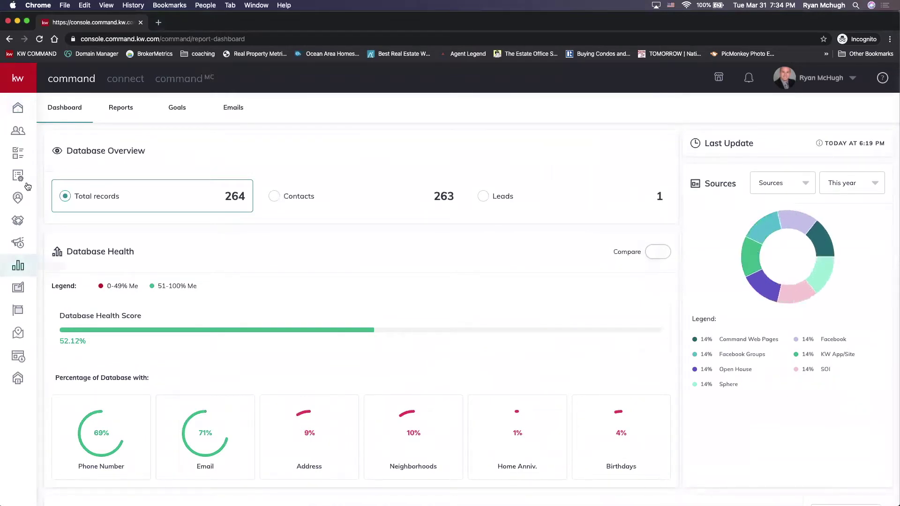
Show the 2020 goals on the Goals tab and launch Goals Settings
left_click(172, 109)
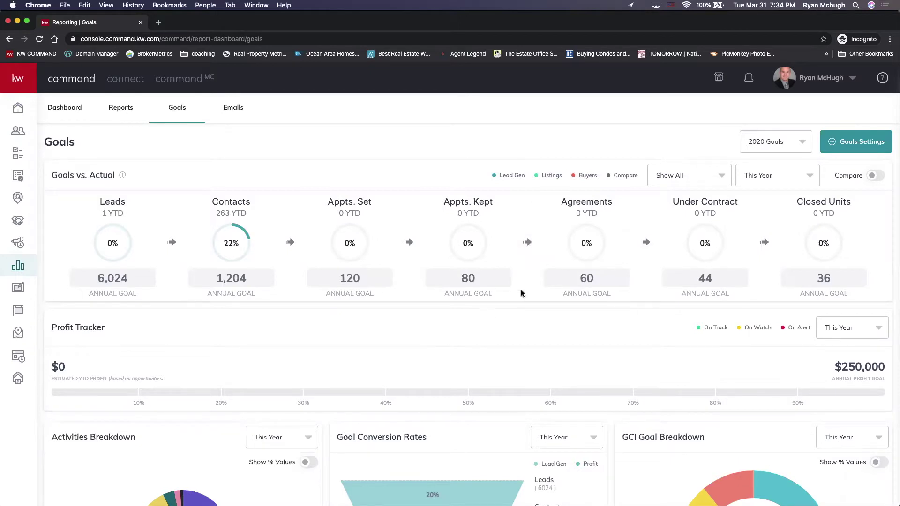
left_click(801, 144)
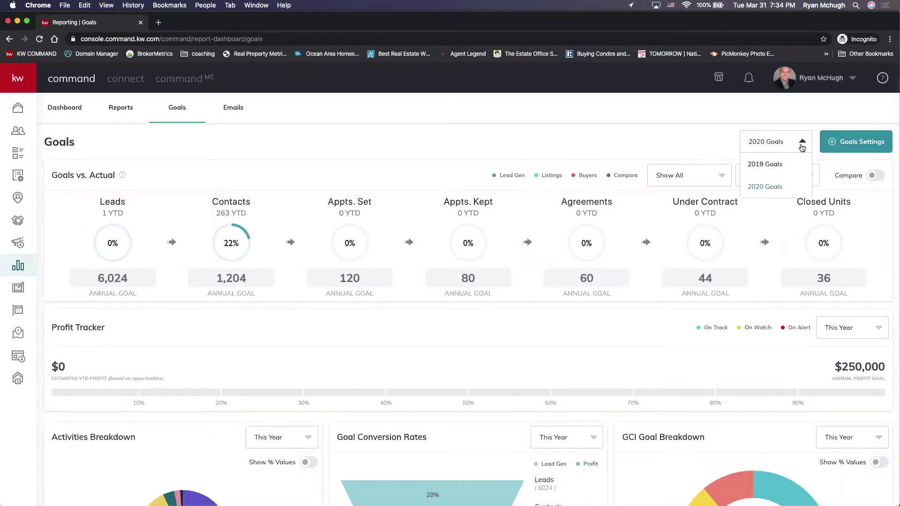
left_click(765, 186)
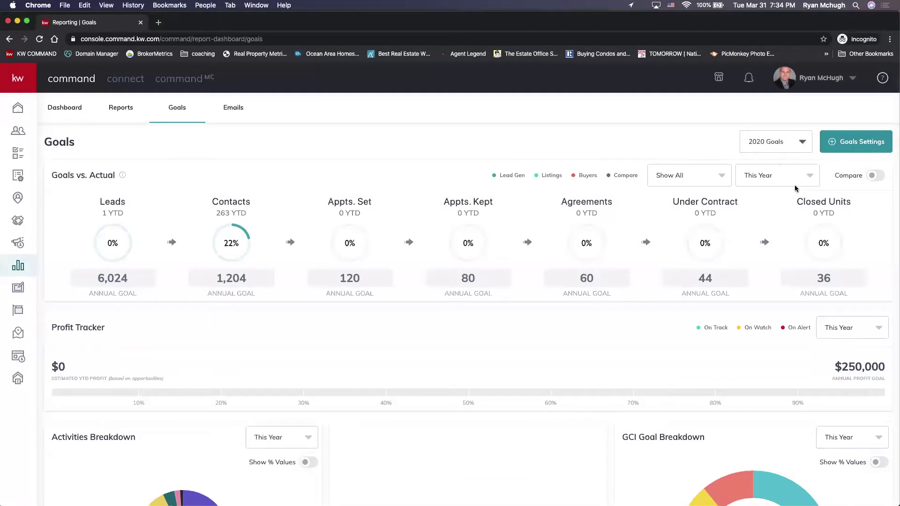
left_click(856, 149)
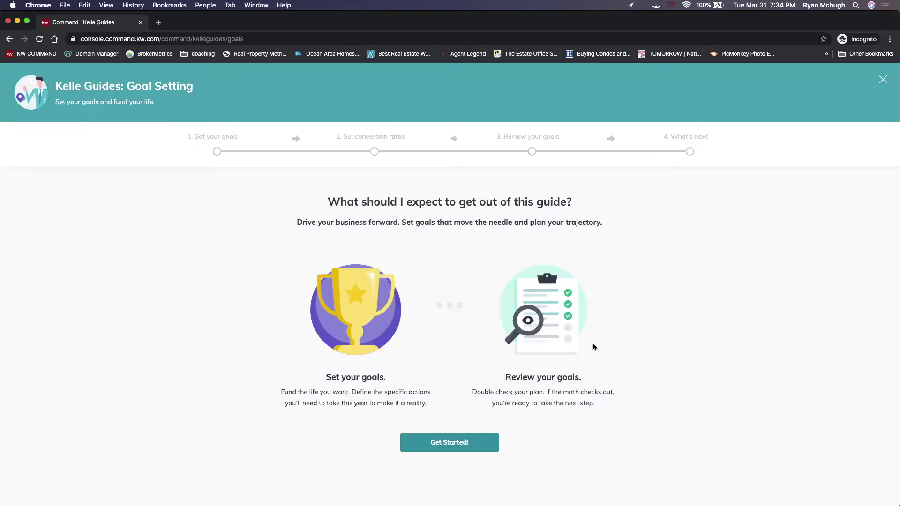
Start the Kelle guide with Get Started! to reach the Set Goals step
left_click(454, 445)
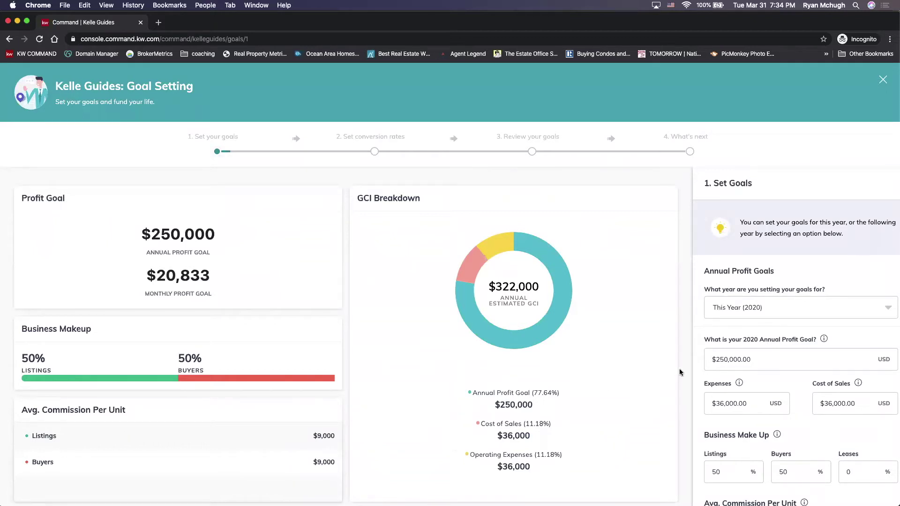
scroll(681, 373, "down", 3)
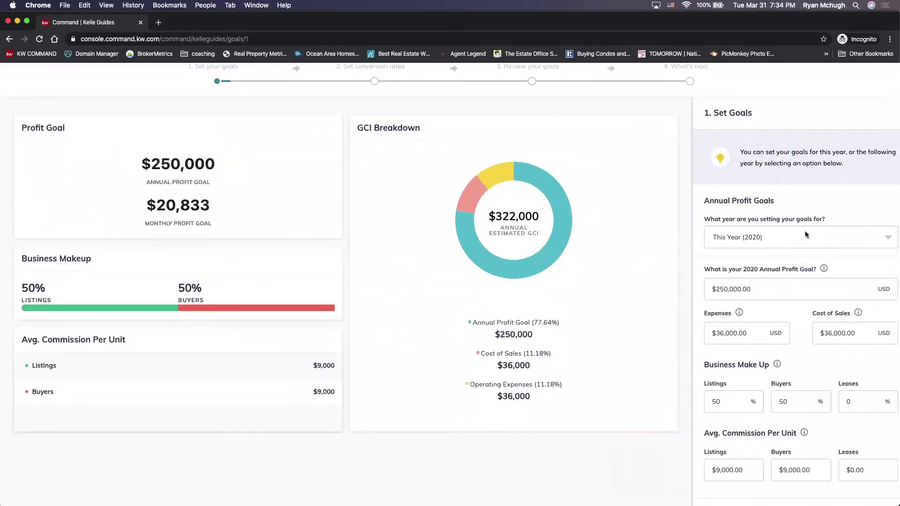
scroll(808, 223, "down", 1)
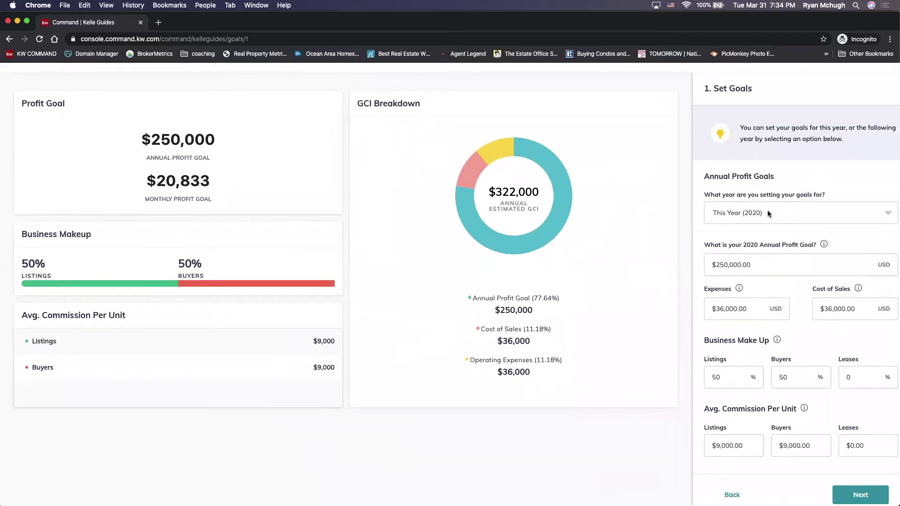
Change the Annual Profit Goal from $250,000 to 100000
triple_click(761, 273)
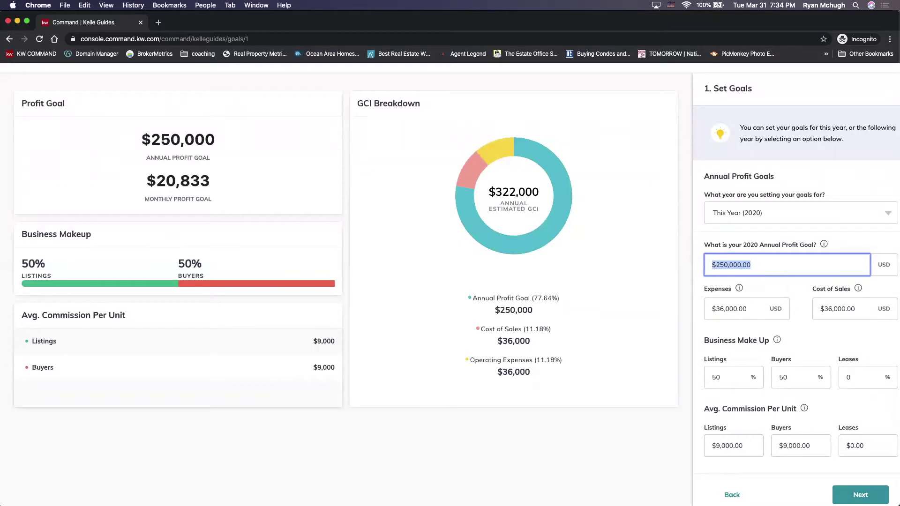
type("100000")
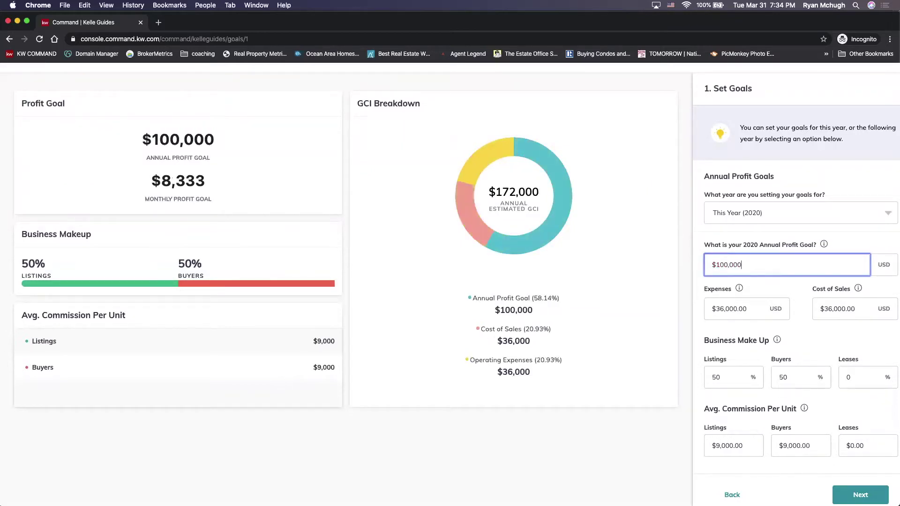
key("Tab")
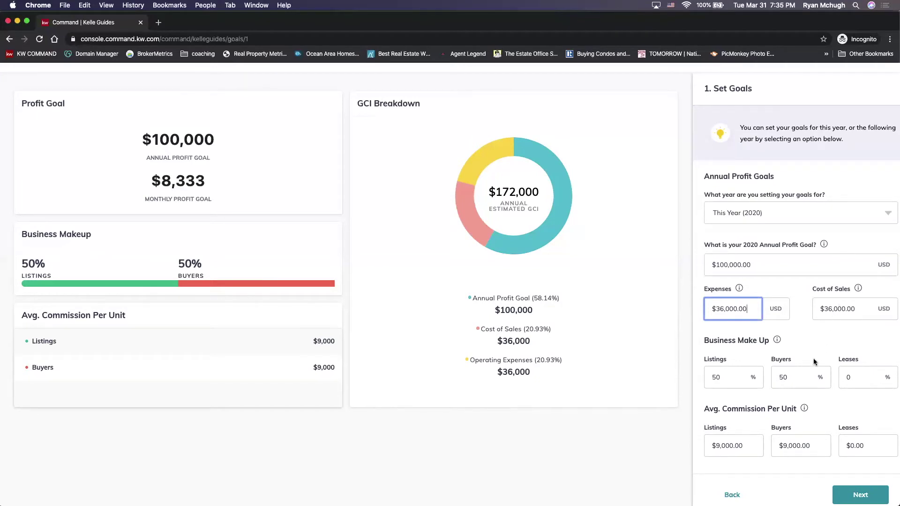
scroll(814, 362, "down", 1)
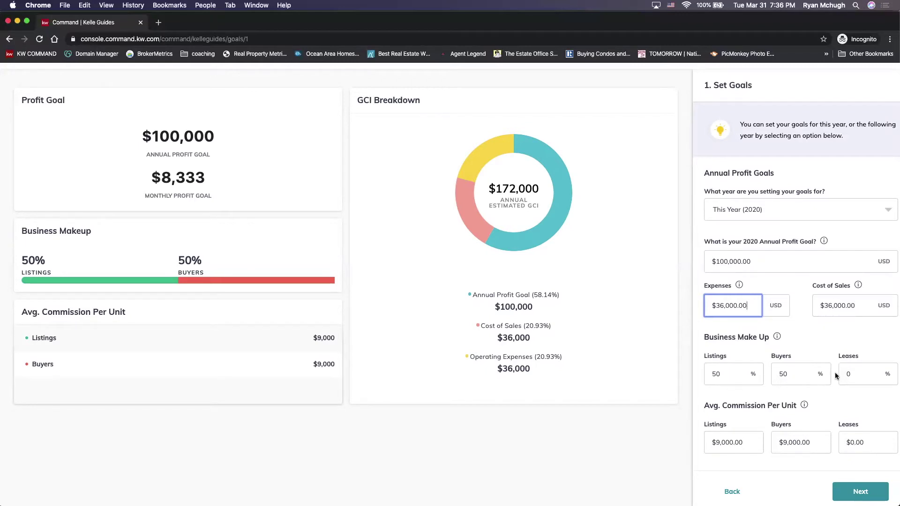
Save the Set Goals panel with Next to reach Set Conversion Rates
scroll(817, 417, "down", 1)
scroll(817, 416, "down", 1)
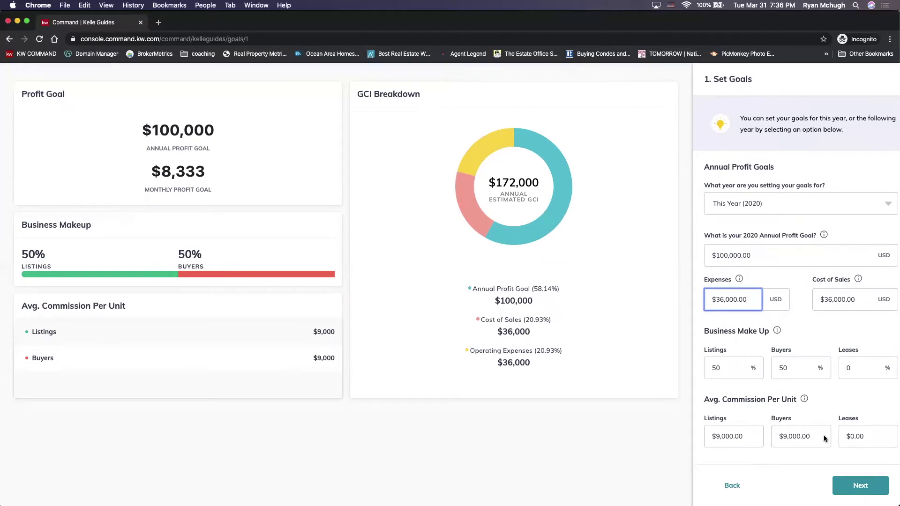
left_click(854, 485)
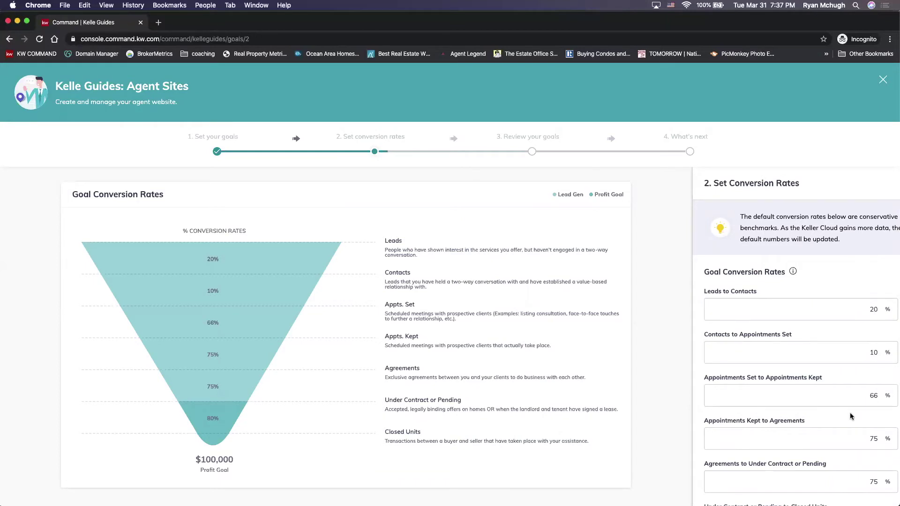
Change the Contacts to Appointments Set rate from 10% to 5%
scroll(851, 416, "down", 2)
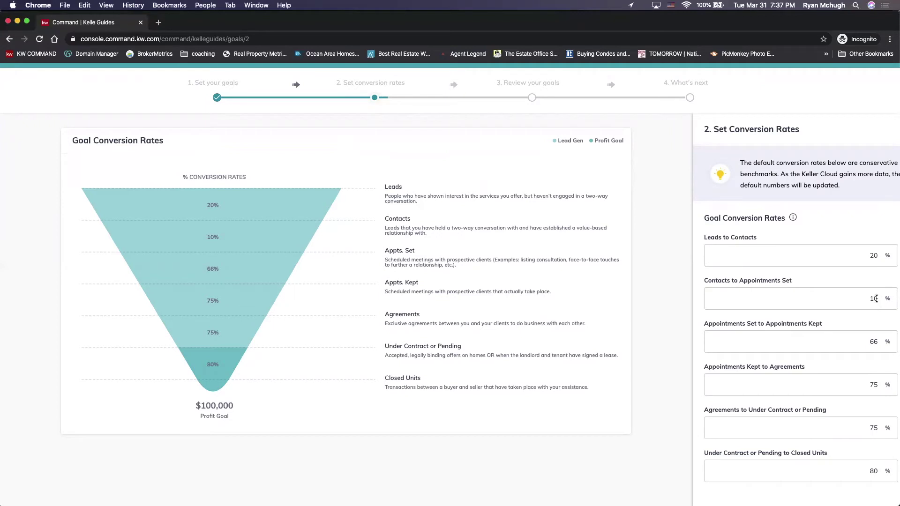
double_click(875, 299)
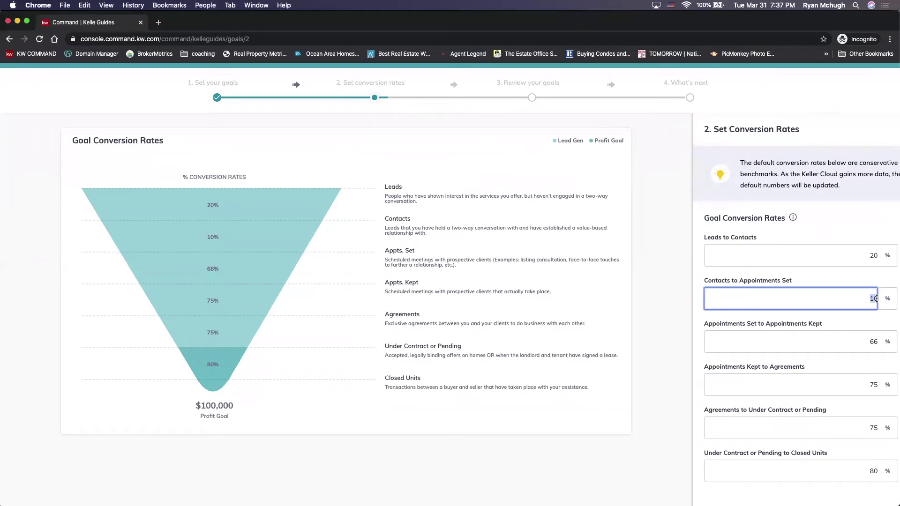
key("BackSpace")
type("5")
left_click(860, 284)
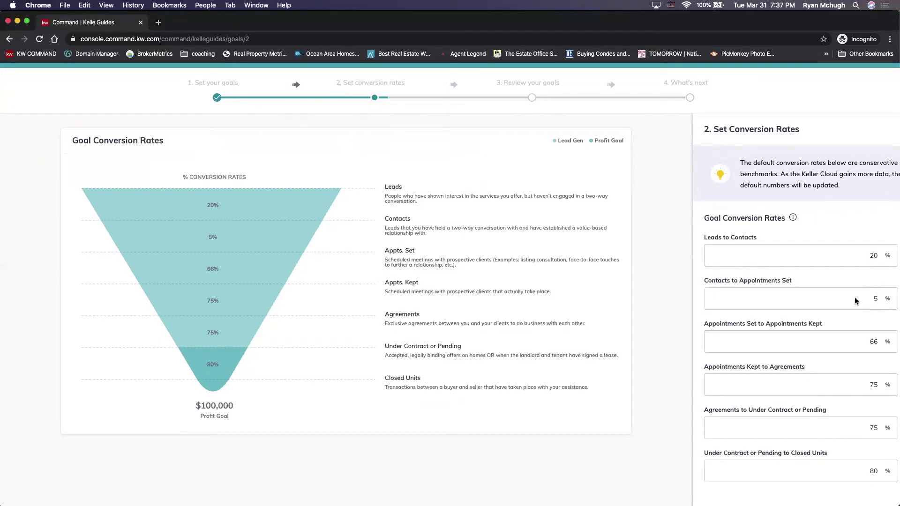
scroll(856, 301, "down", 2)
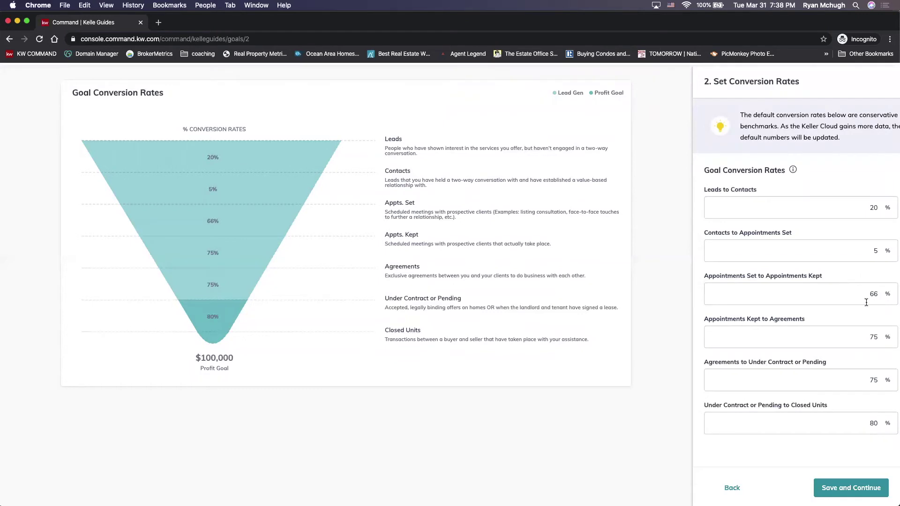
Save the conversion rates and continue to the Review your goals step
scroll(838, 317, "down", 1)
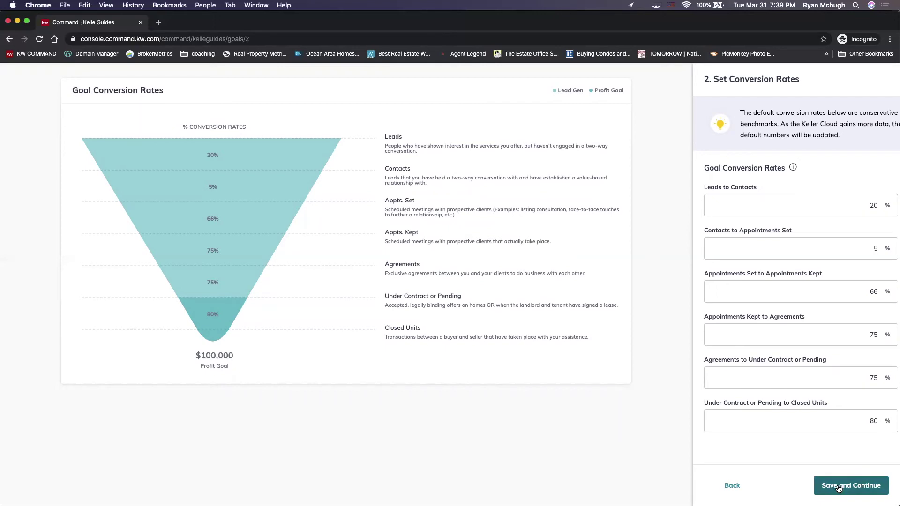
left_click(839, 488)
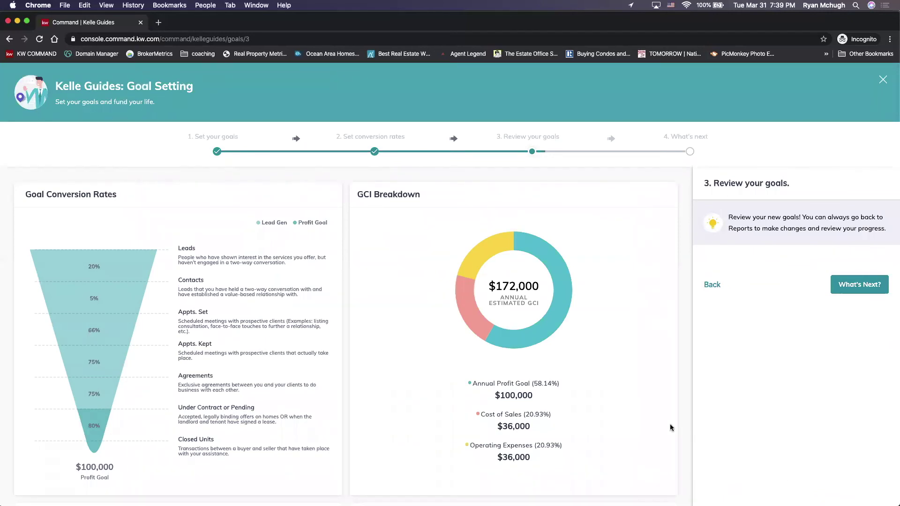
scroll(671, 426, "down", 2)
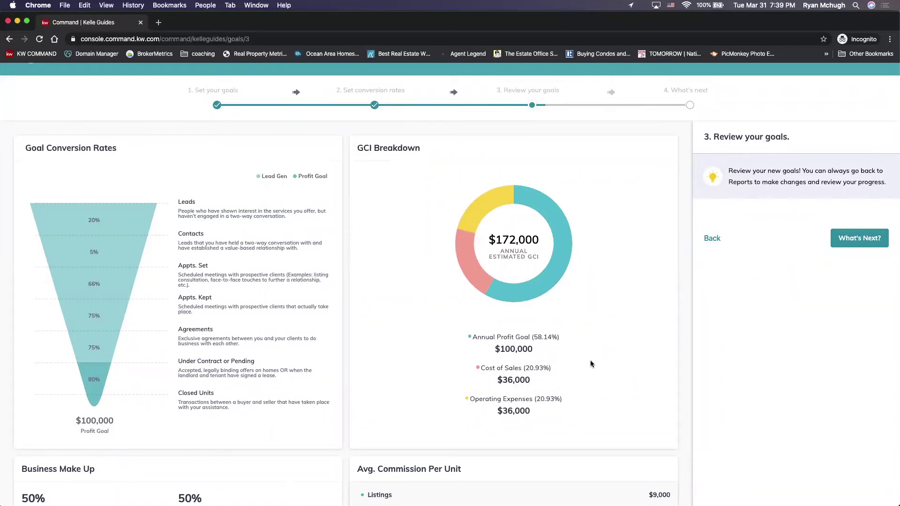
scroll(590, 360, "down", 2)
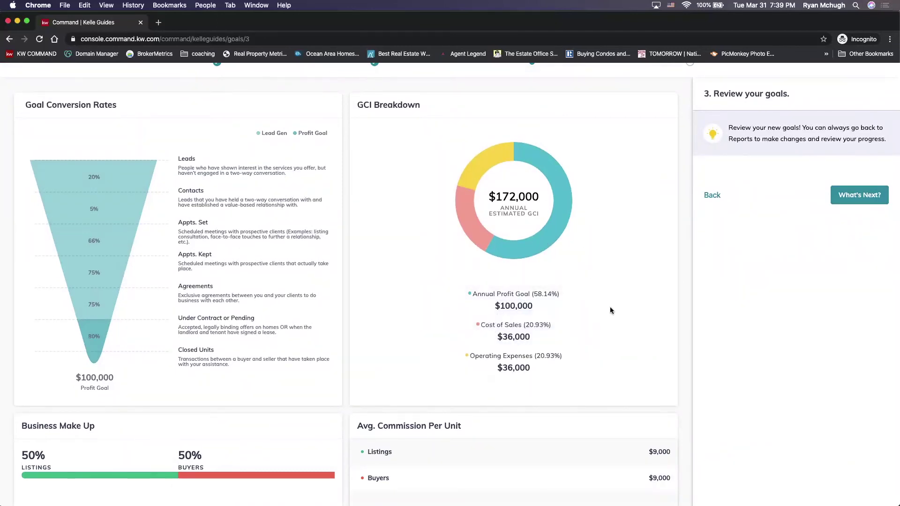
scroll(612, 331, "down", 1)
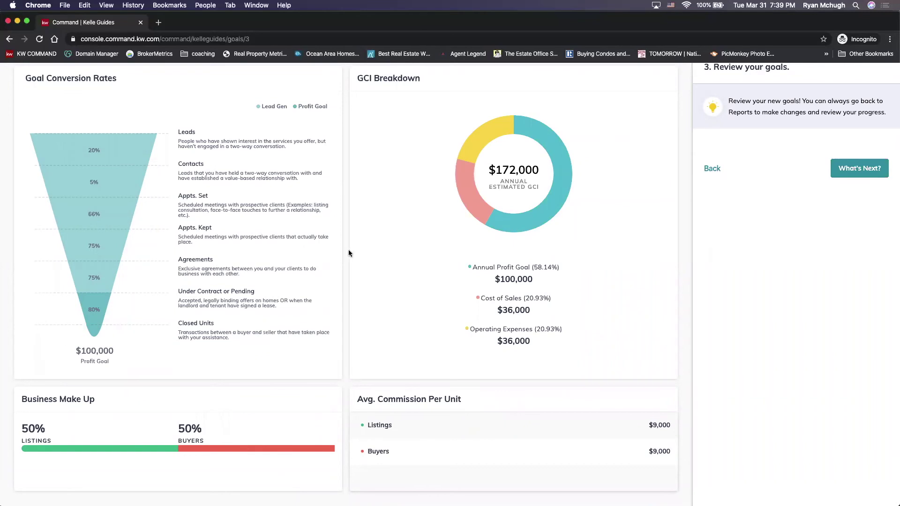
scroll(278, 209, "up", 1)
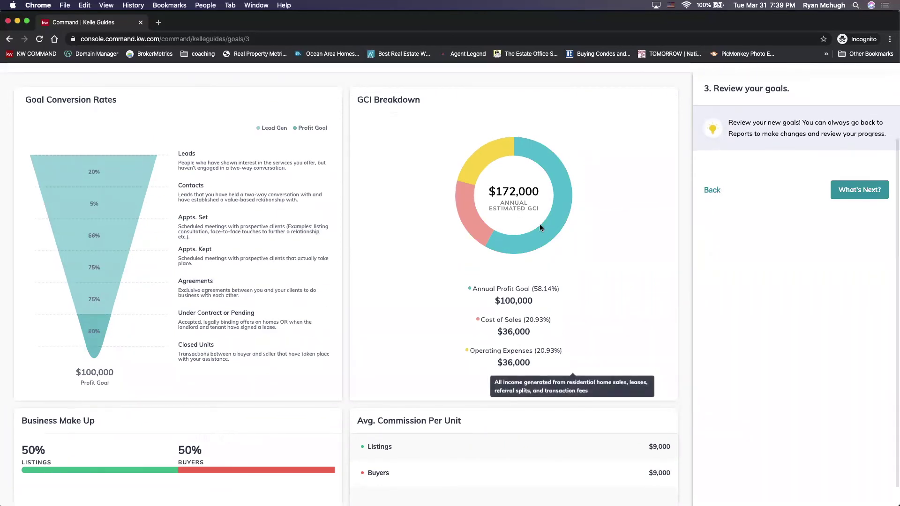
left_click(872, 195)
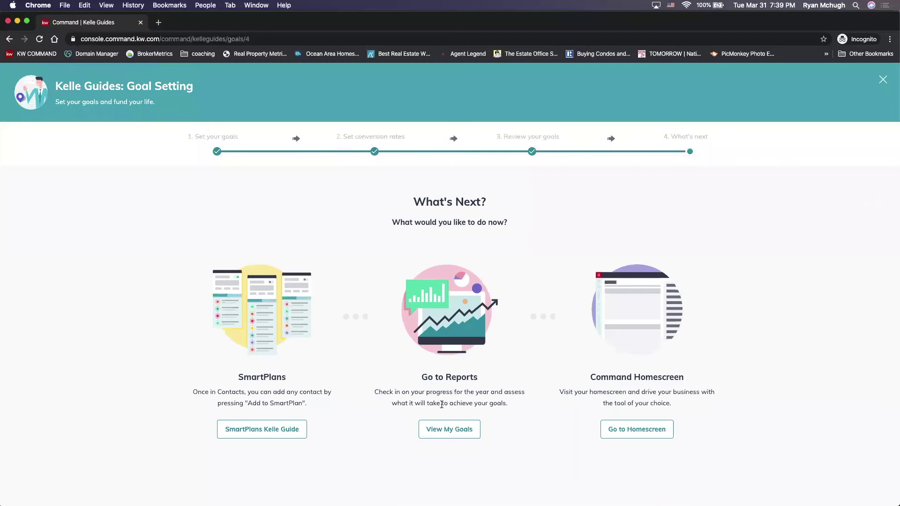
Choose View My Goals to return to the Goals report
left_click(450, 431)
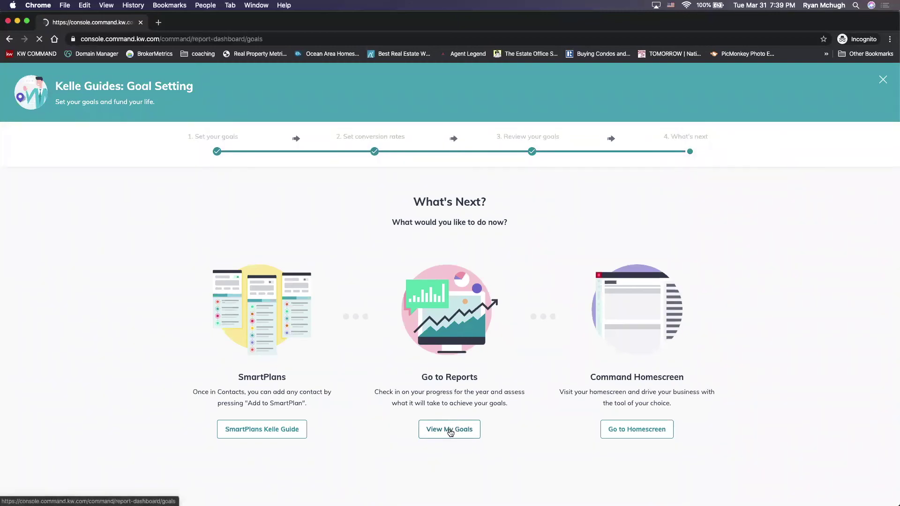